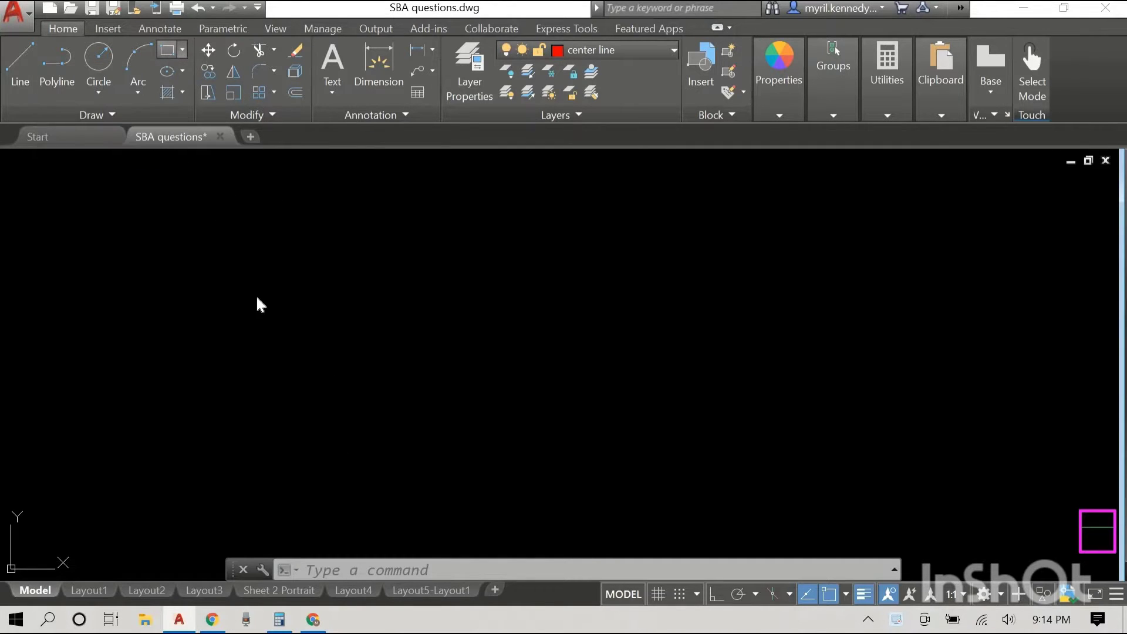
Step: Draw a horizontal rectangle in the empty drawing area and assign it to the construction lines layer
left_click(263, 273)
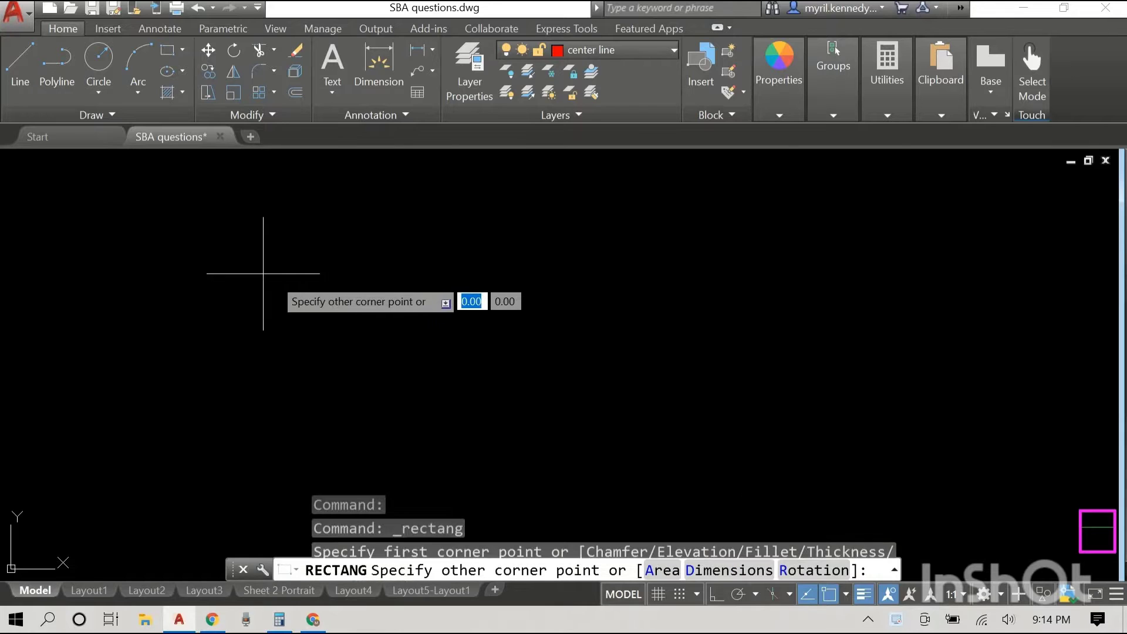
left_click(497, 435)
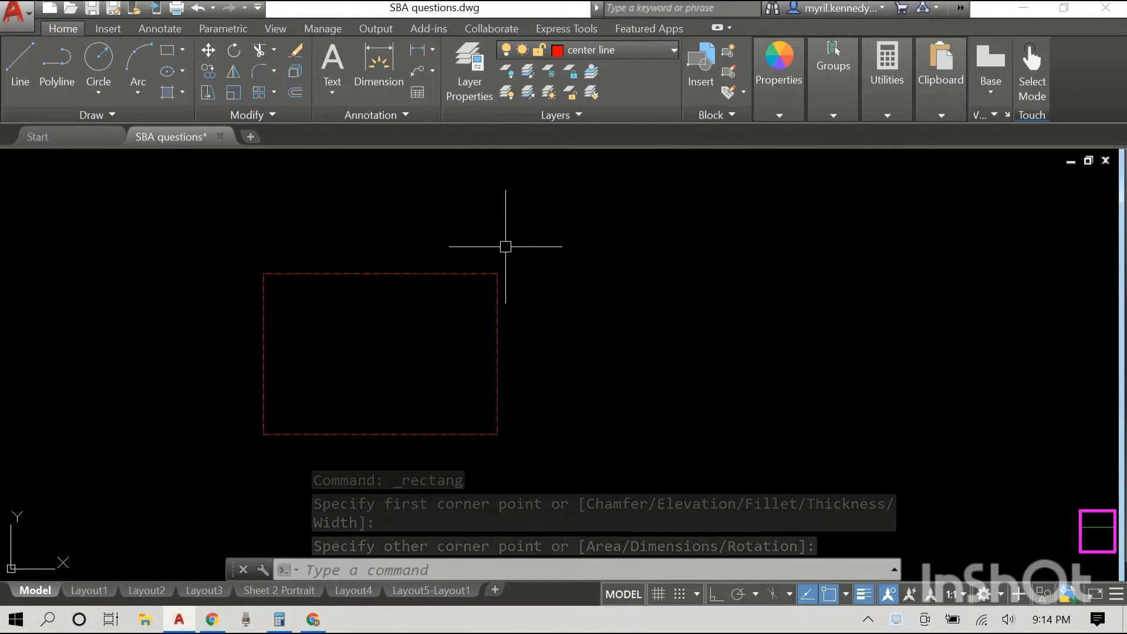
left_click(457, 273)
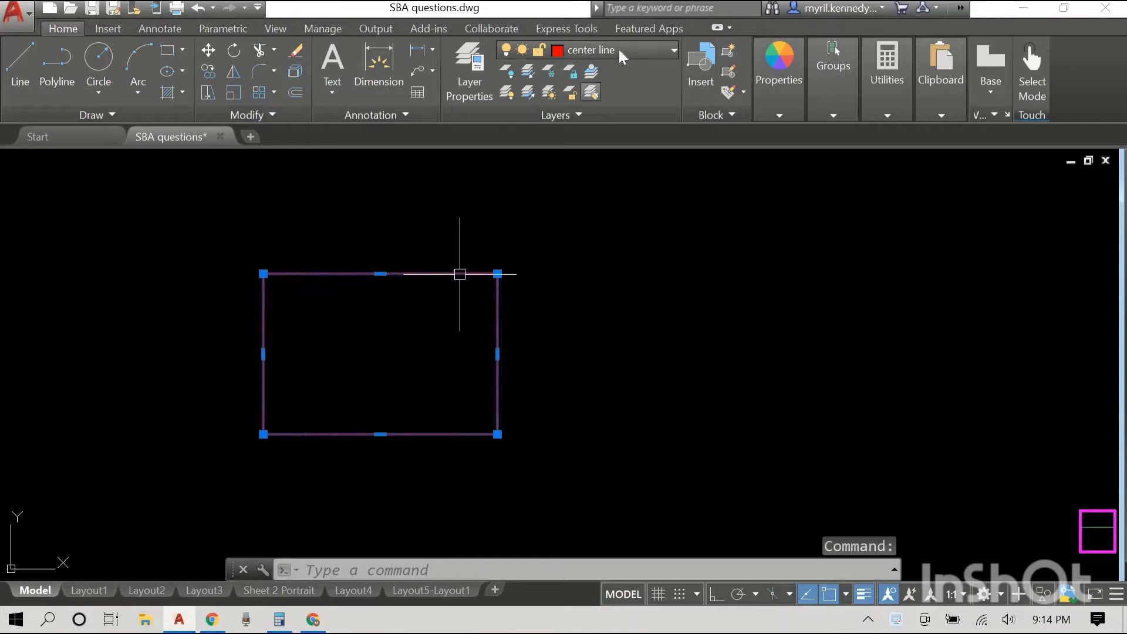
left_click(618, 49)
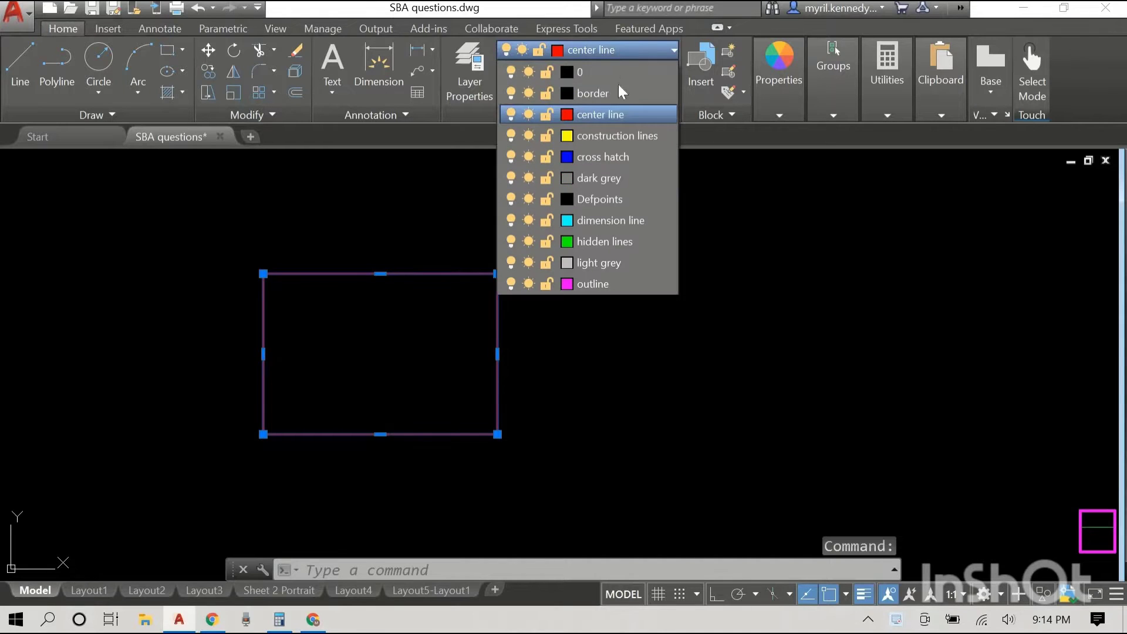
left_click(607, 136)
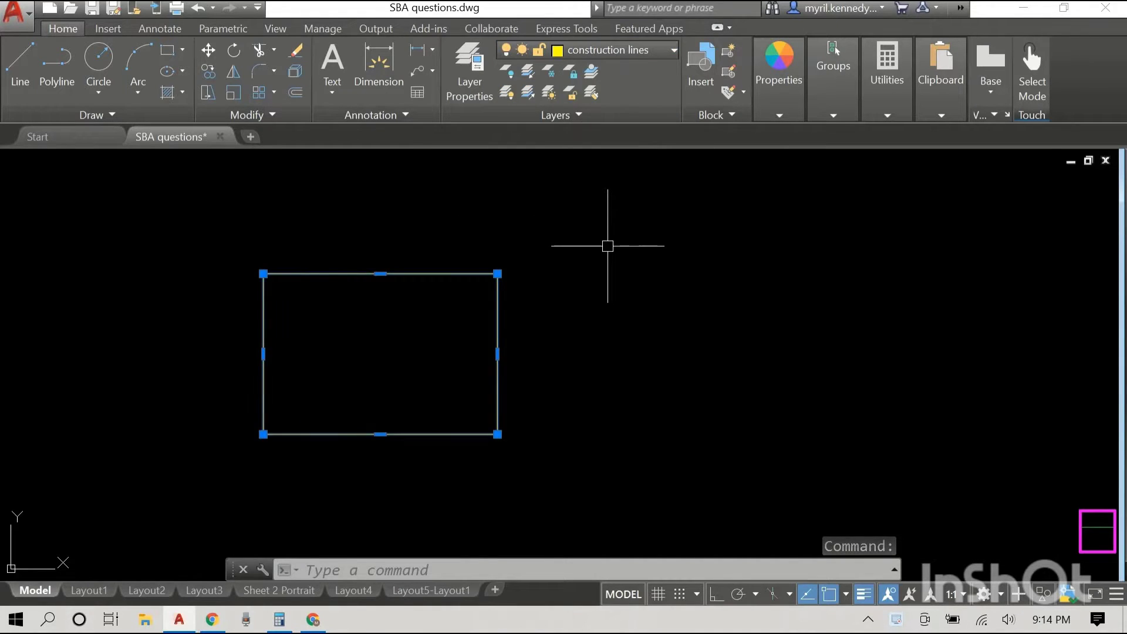
key("Escape")
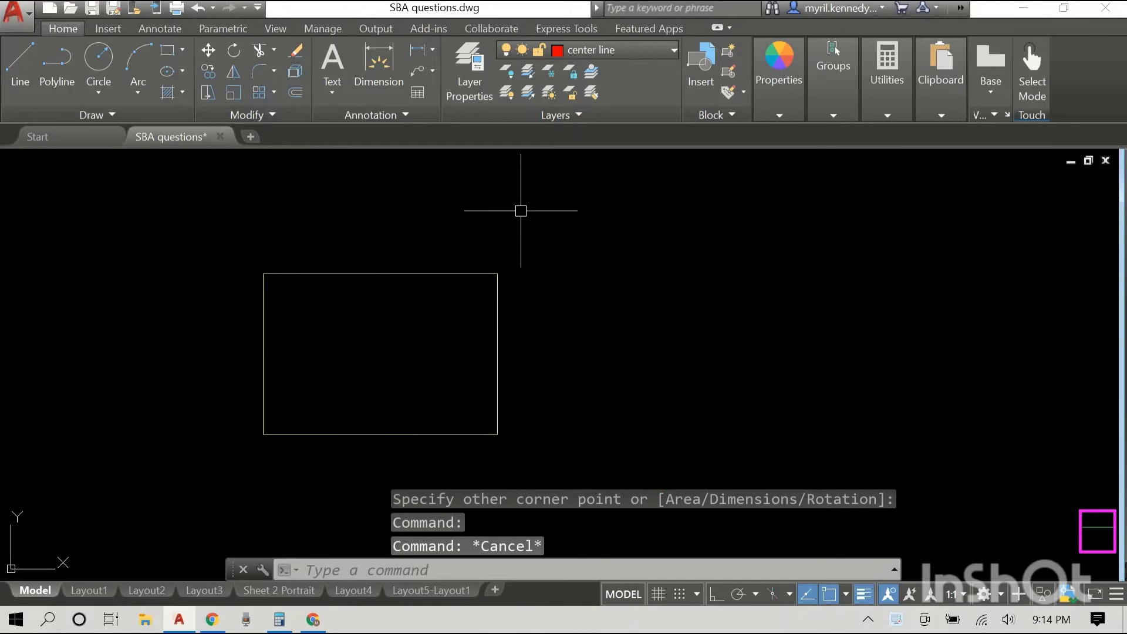
Step: Draw a vertical line from the midpoint of the rectangle's upper edge to the midpoint of its lower edge
type("line")
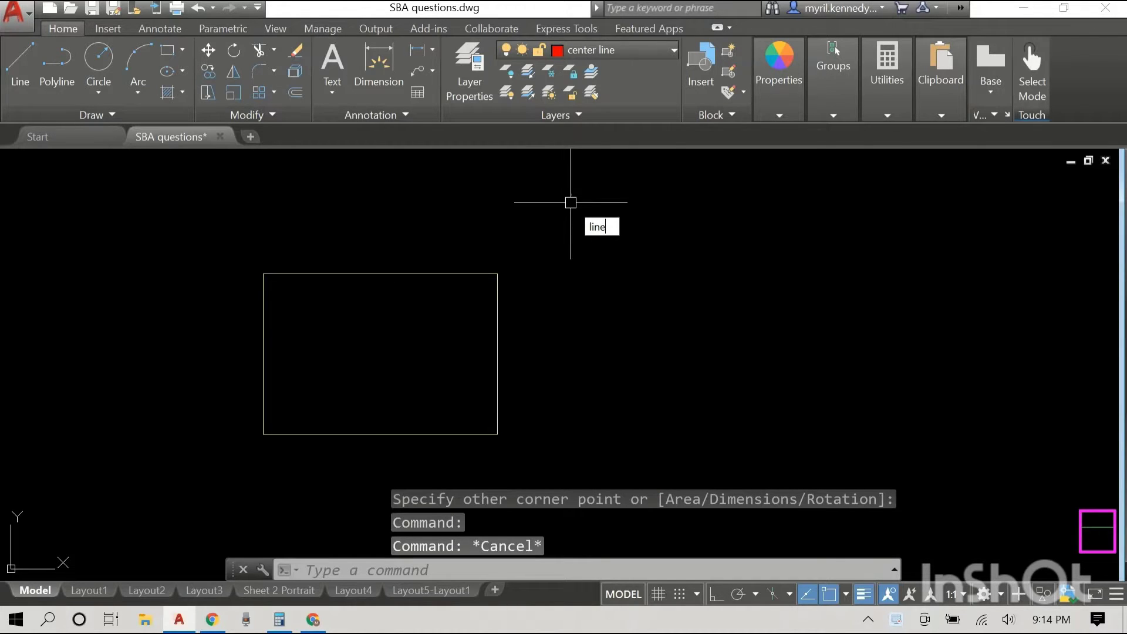
key("Return")
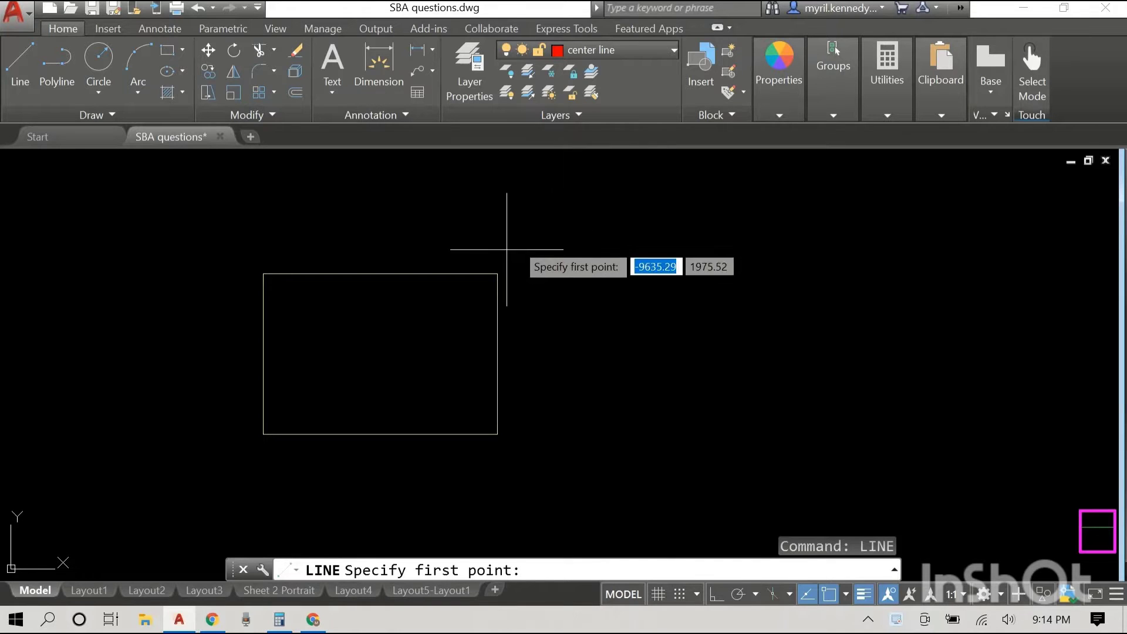
left_click(381, 275)
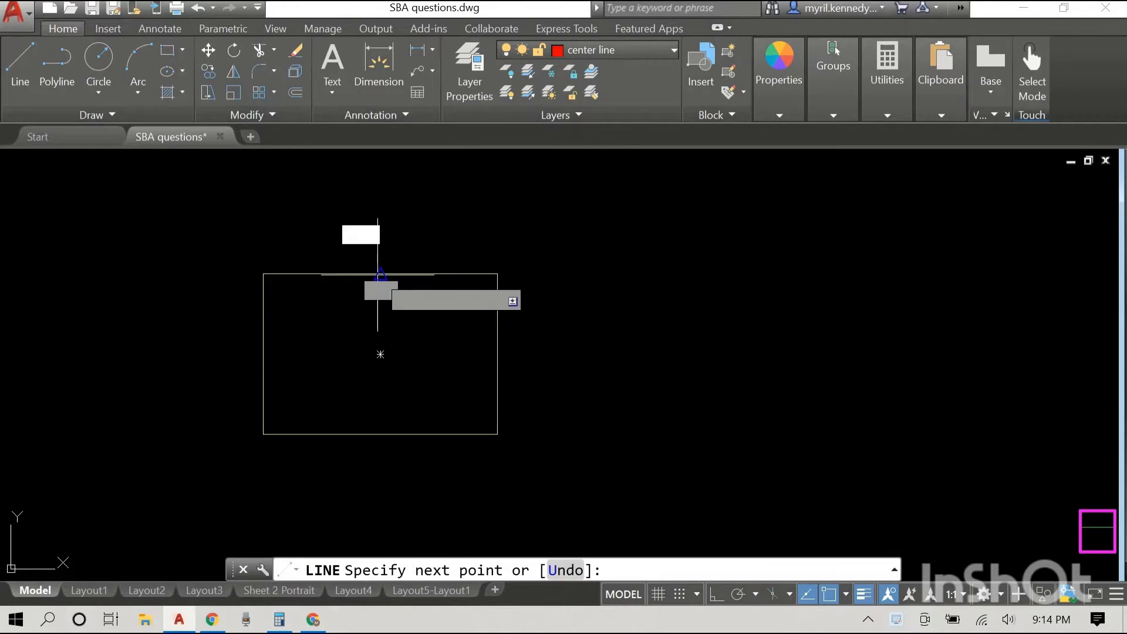
left_click(379, 434)
right_click(821, 277)
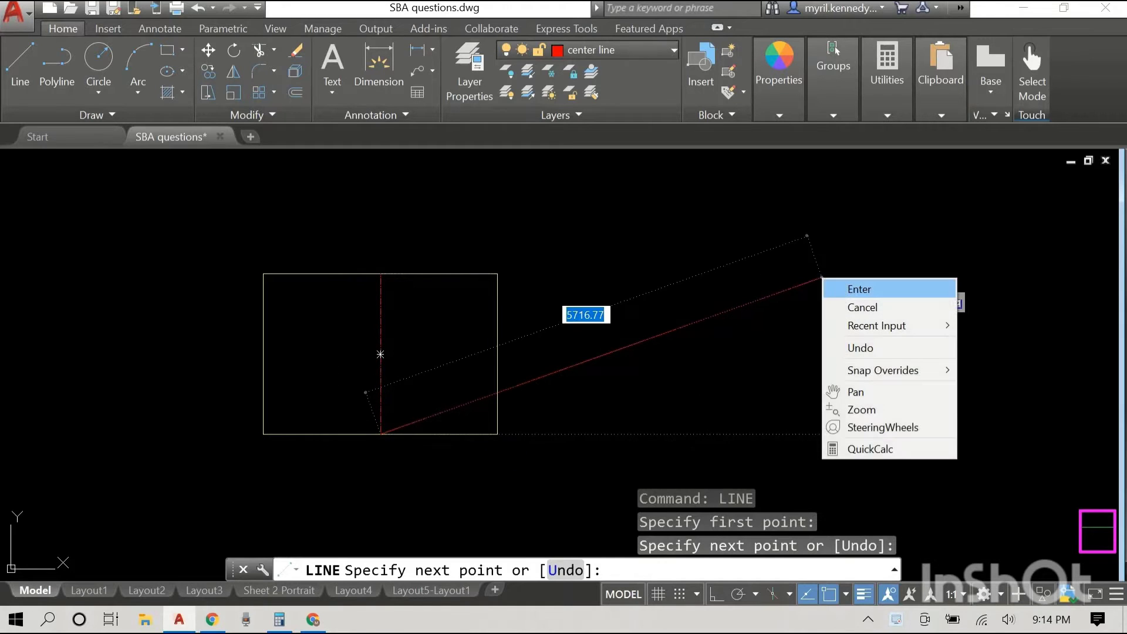
left_click(845, 289)
Step: Draw a horizontal line between the midpoints of the rectangle's left and right edges
right_click(774, 284)
left_click(798, 295)
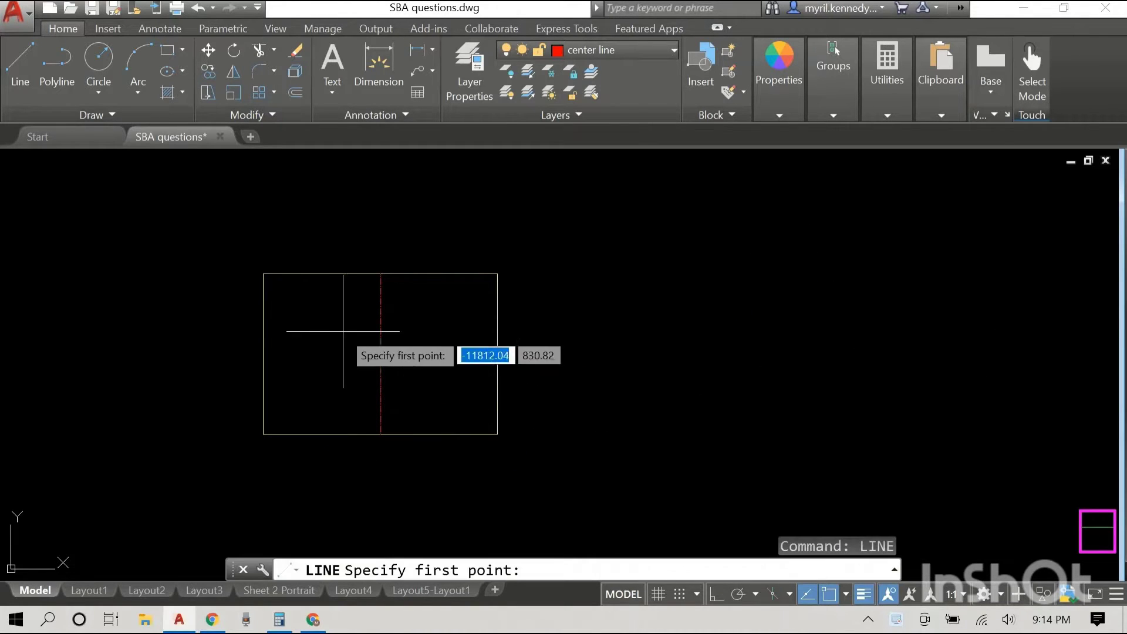
left_click(263, 354)
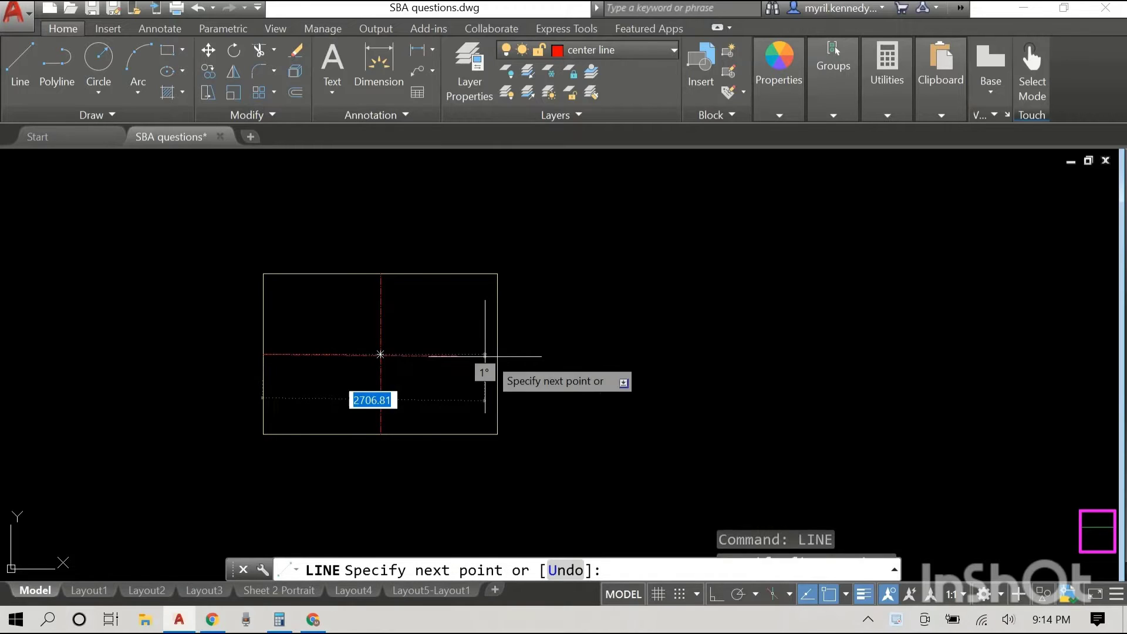
left_click(497, 354)
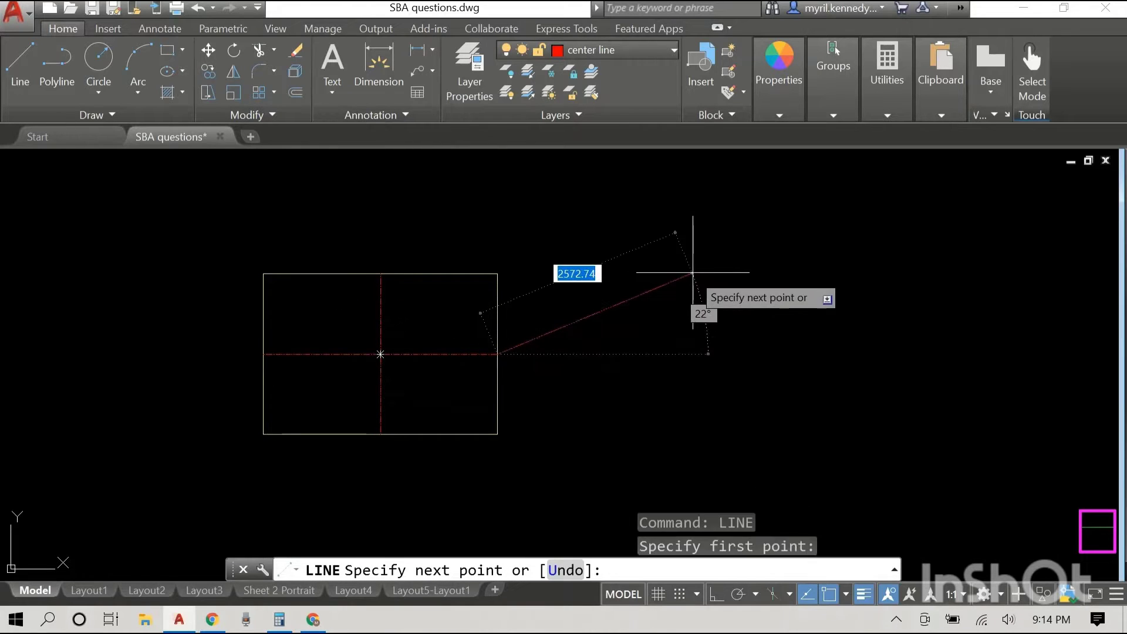
right_click(702, 274)
left_click(710, 281)
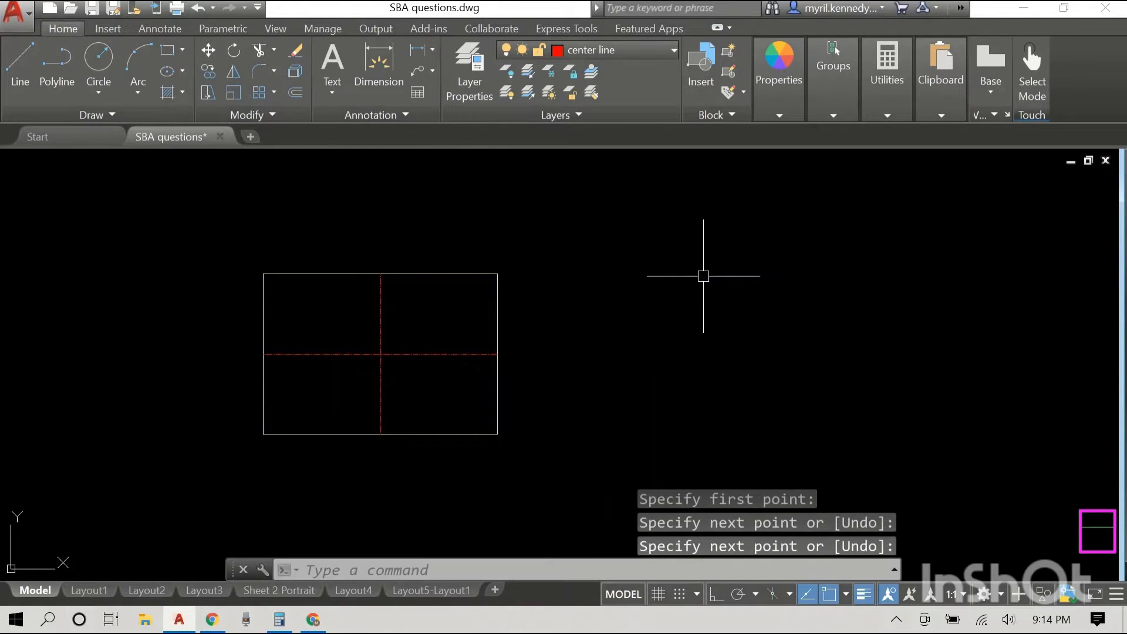
Step: Move both dividing lines inside the rectangle to the construction lines layer
left_click(381, 325)
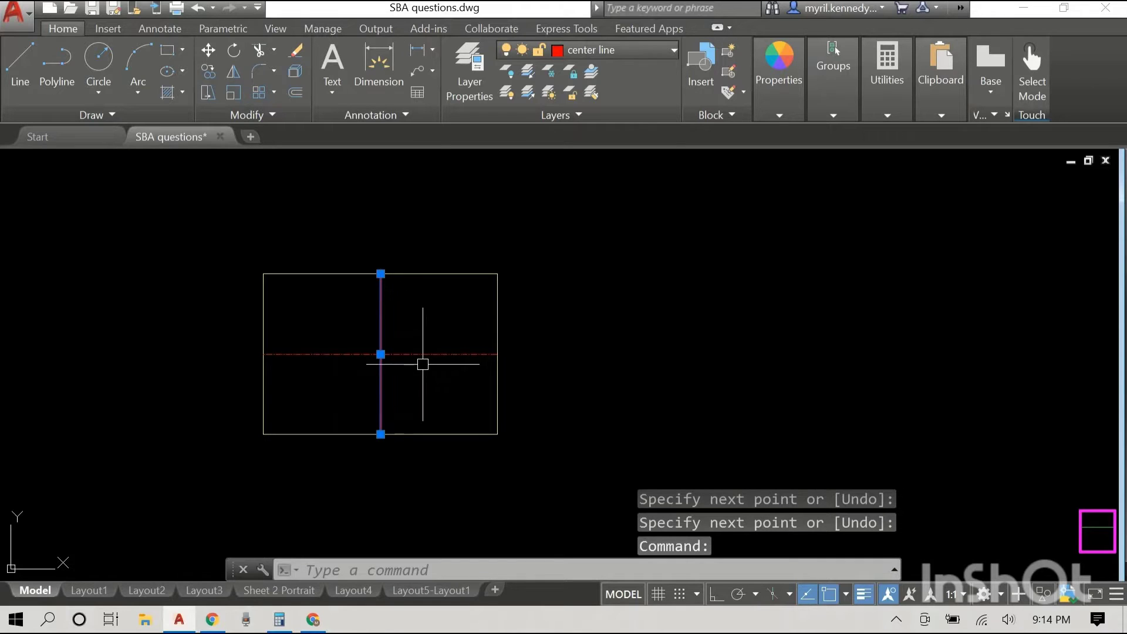
left_click(428, 354)
left_click(643, 49)
left_click(597, 137)
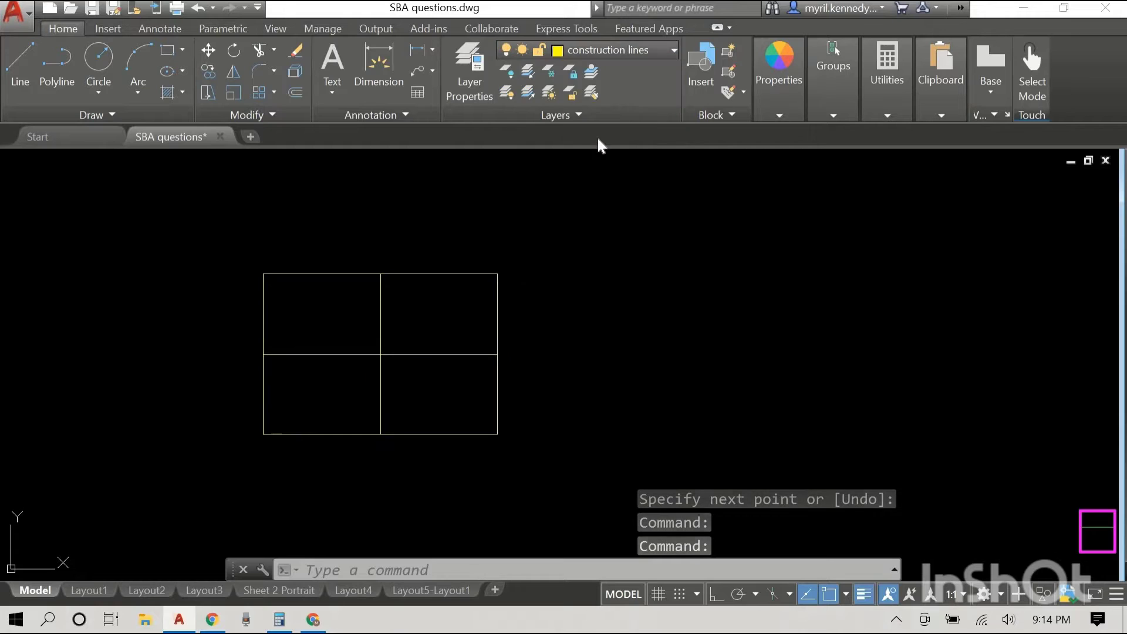
key("Escape")
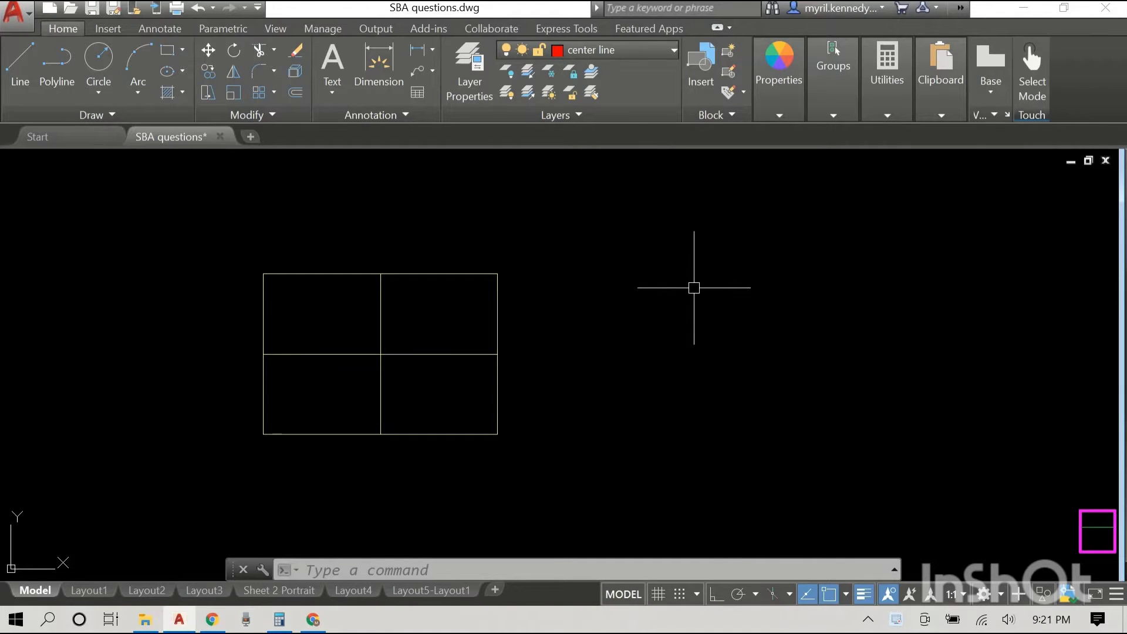
Step: Hatch the rectangle's upper-left quadrant with the ANSI31 pattern in white (255,255,255)
type("hatch")
key("Return")
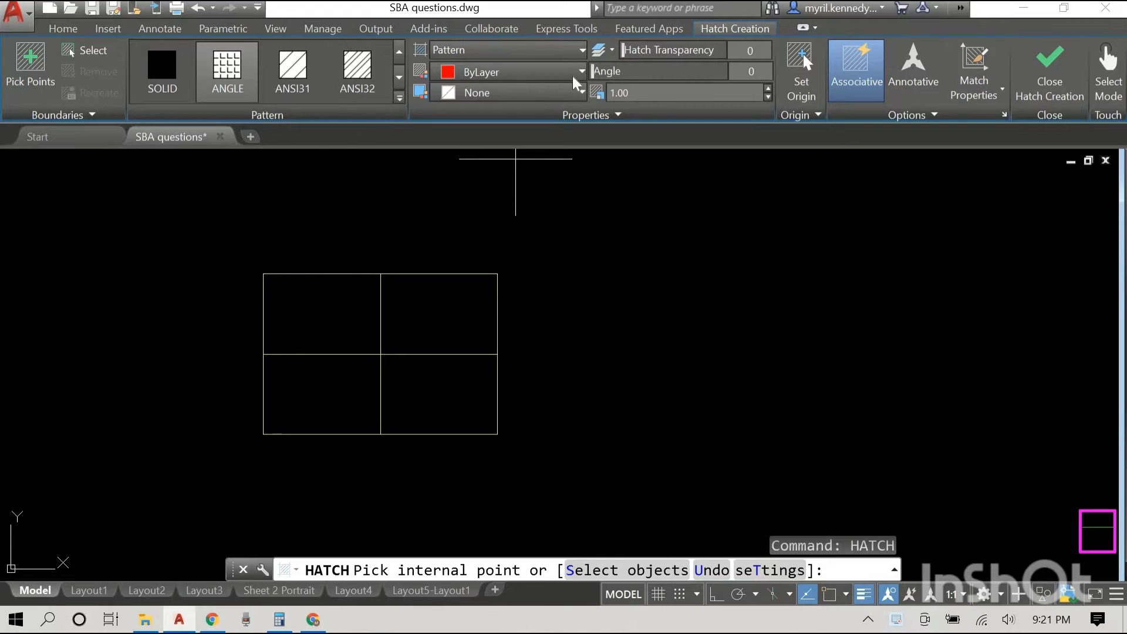
left_click(499, 71)
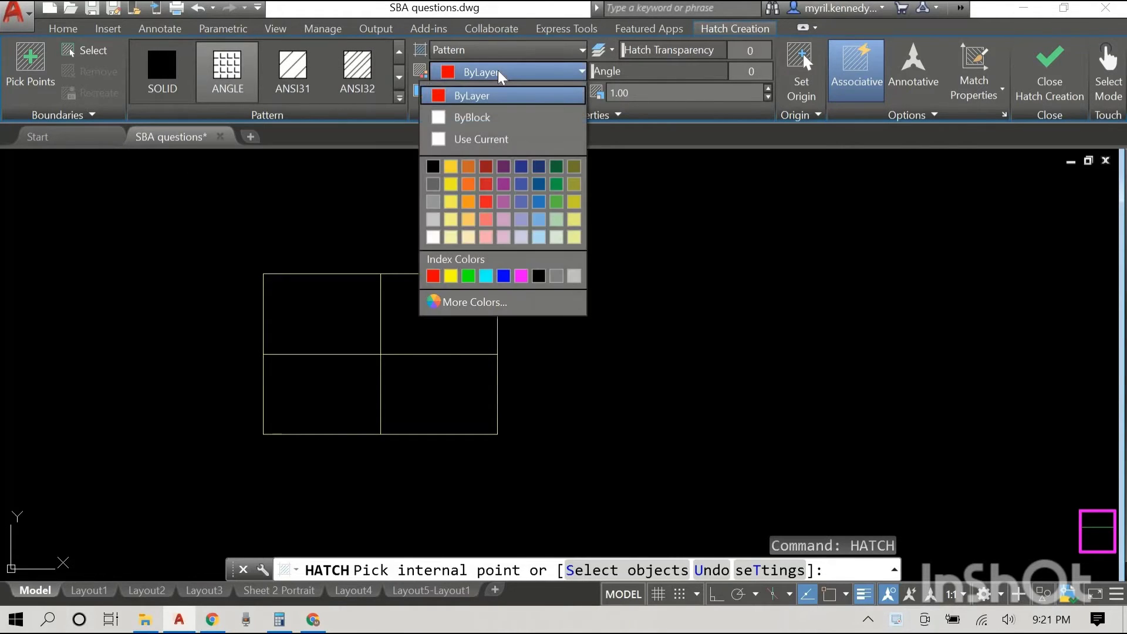
left_click(433, 237)
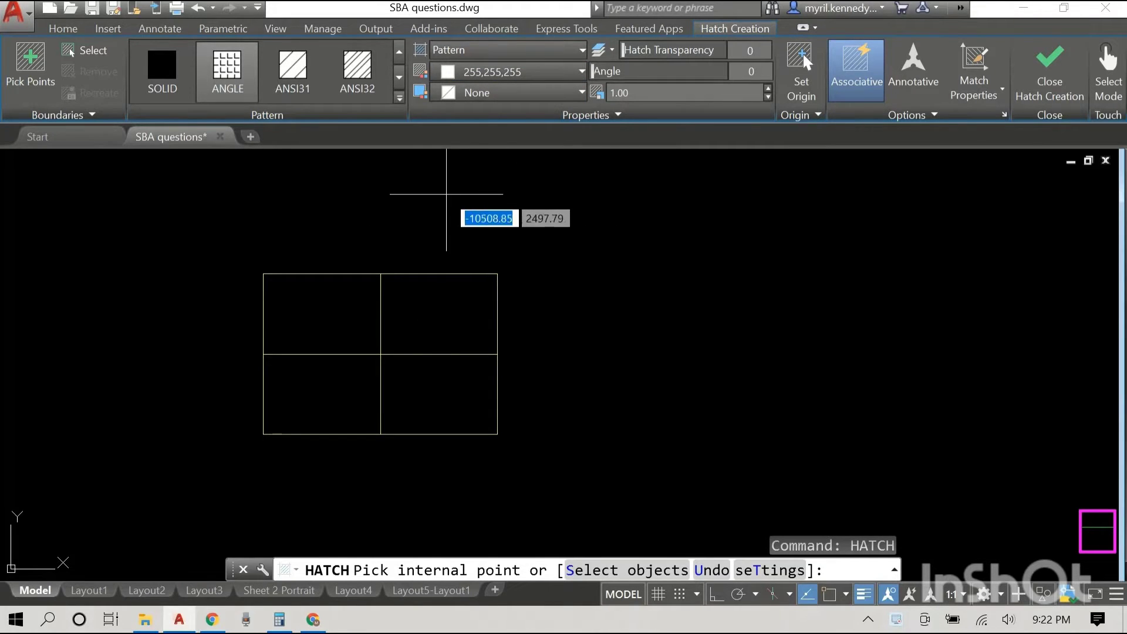
left_click(301, 76)
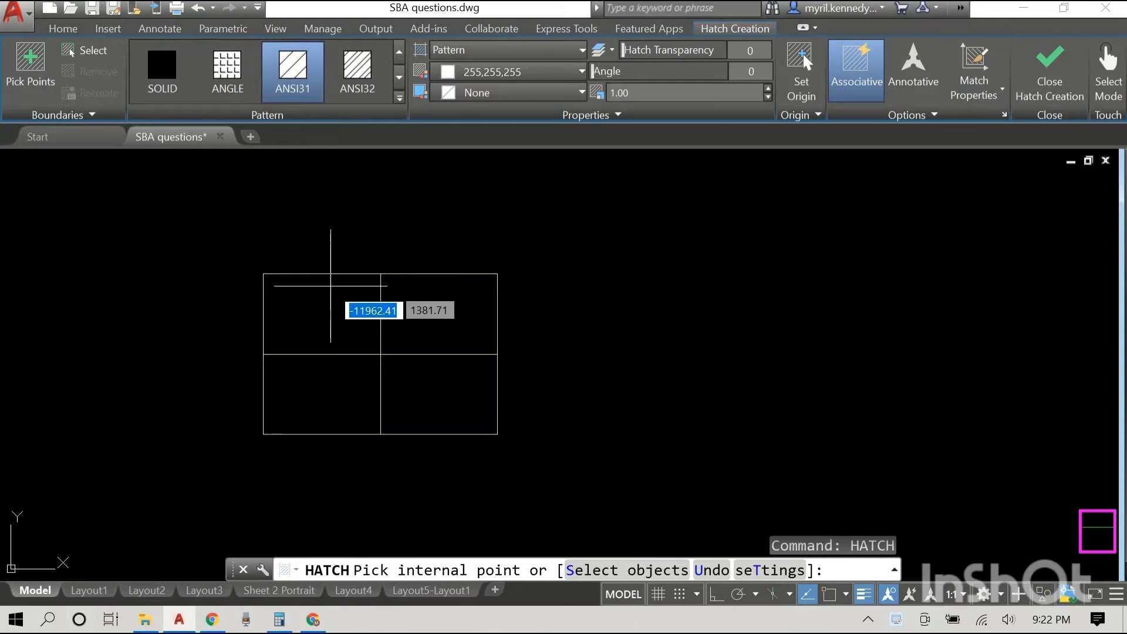
left_click(319, 314)
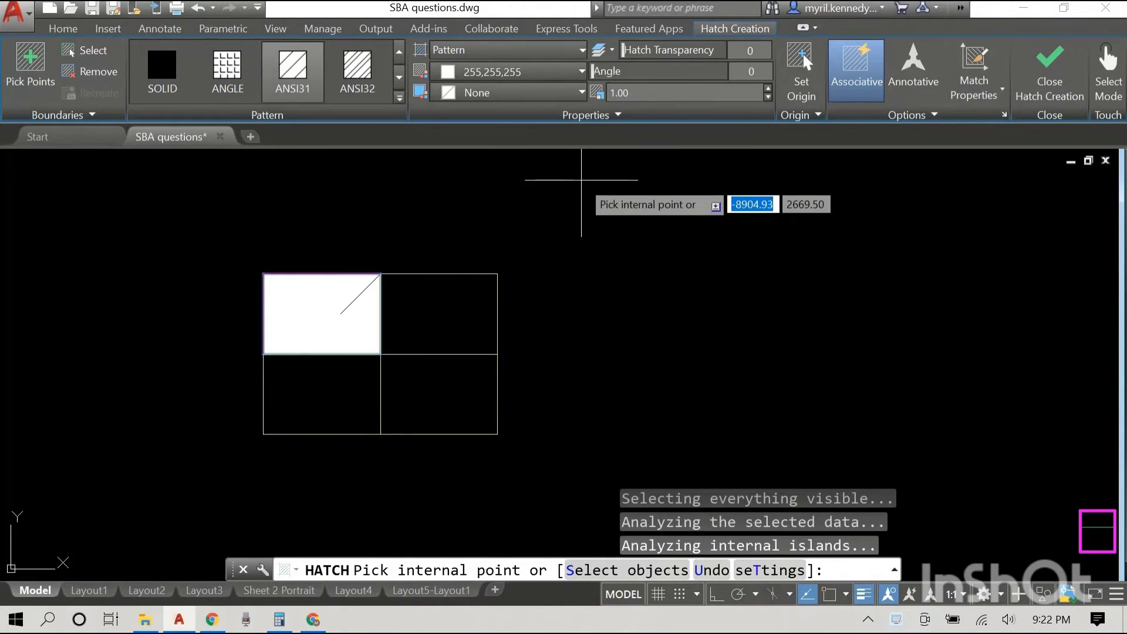
right_click(594, 199)
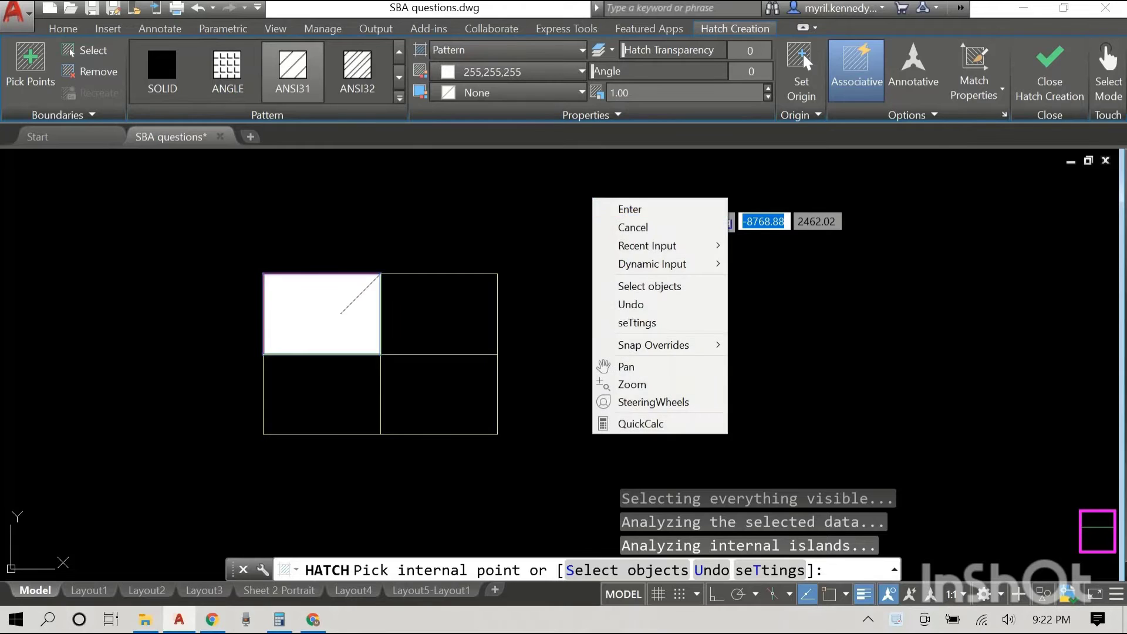
left_click(628, 208)
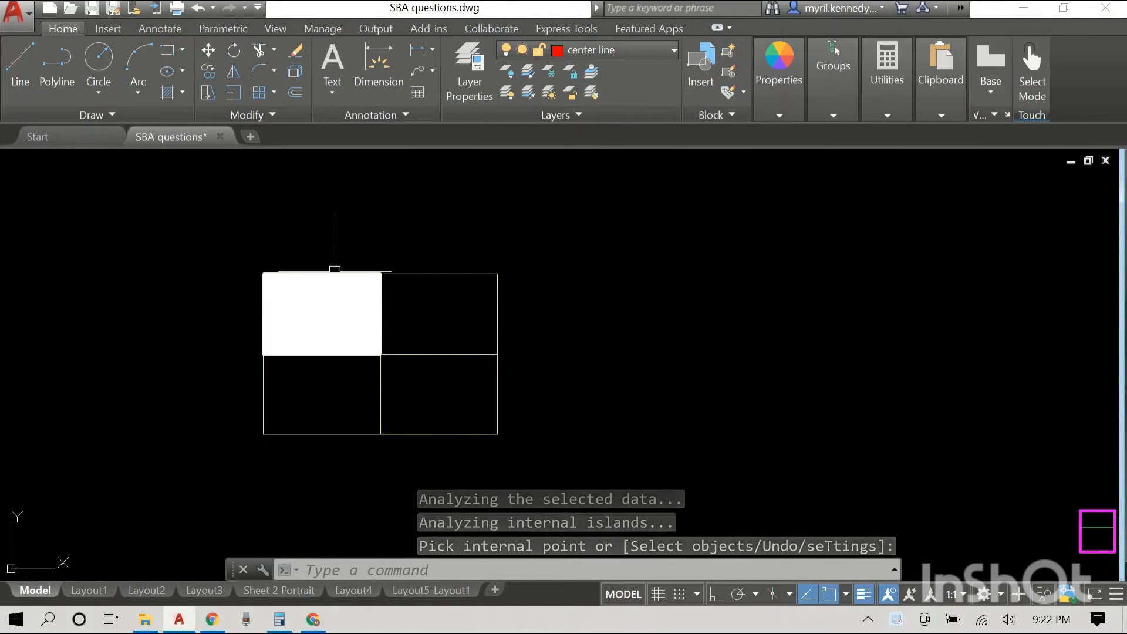
Step: Try a scale of 10 on the upper-left quadrant's hatch, and settle on a scale of 50
left_click(324, 305)
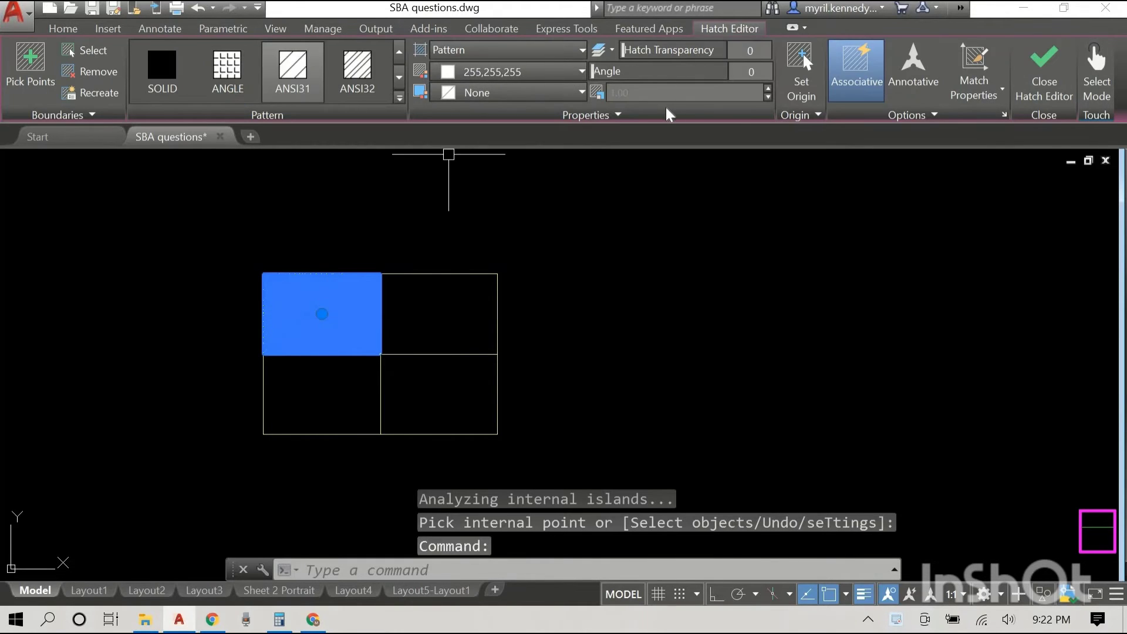
left_click(658, 92)
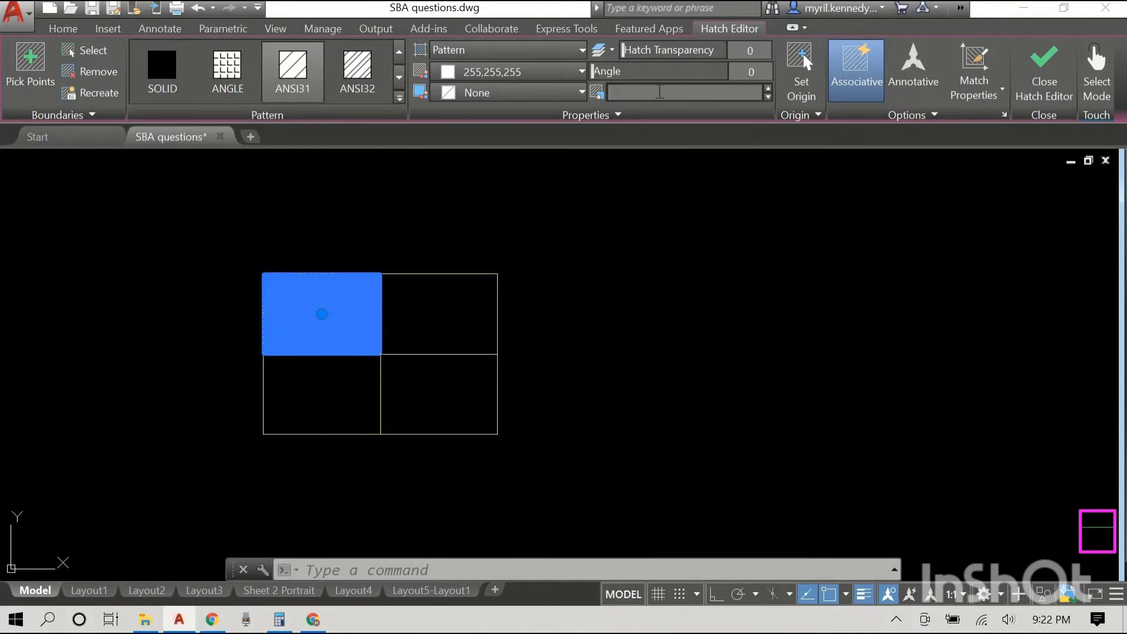
type("10")
key("Return")
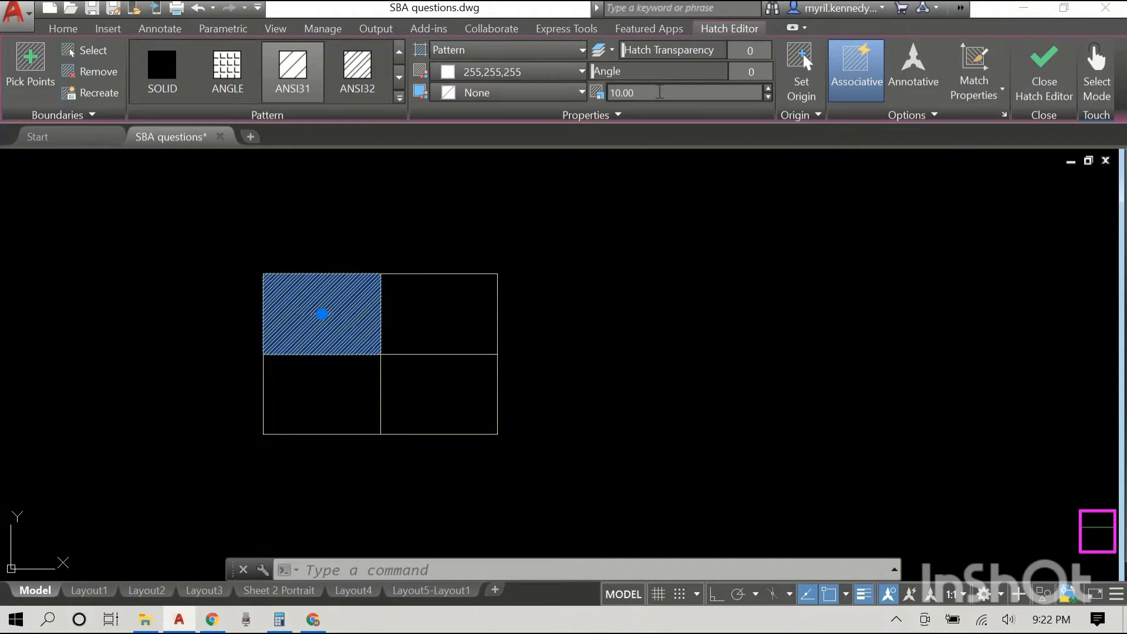
left_click(659, 92)
type("50")
key("Return")
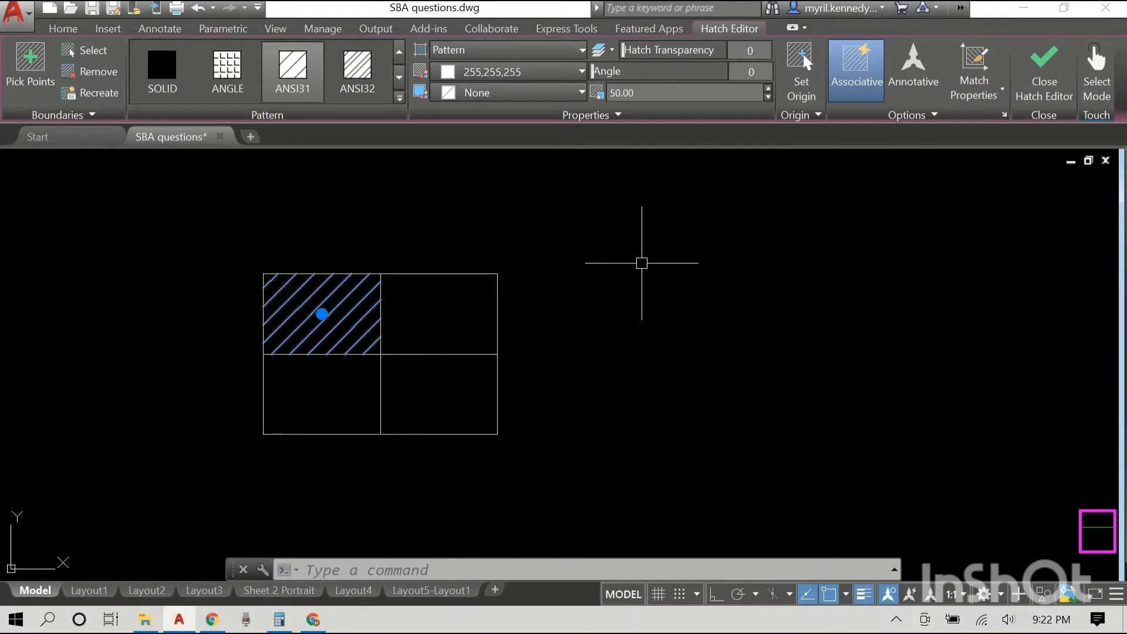
key("Escape")
key("Escape")
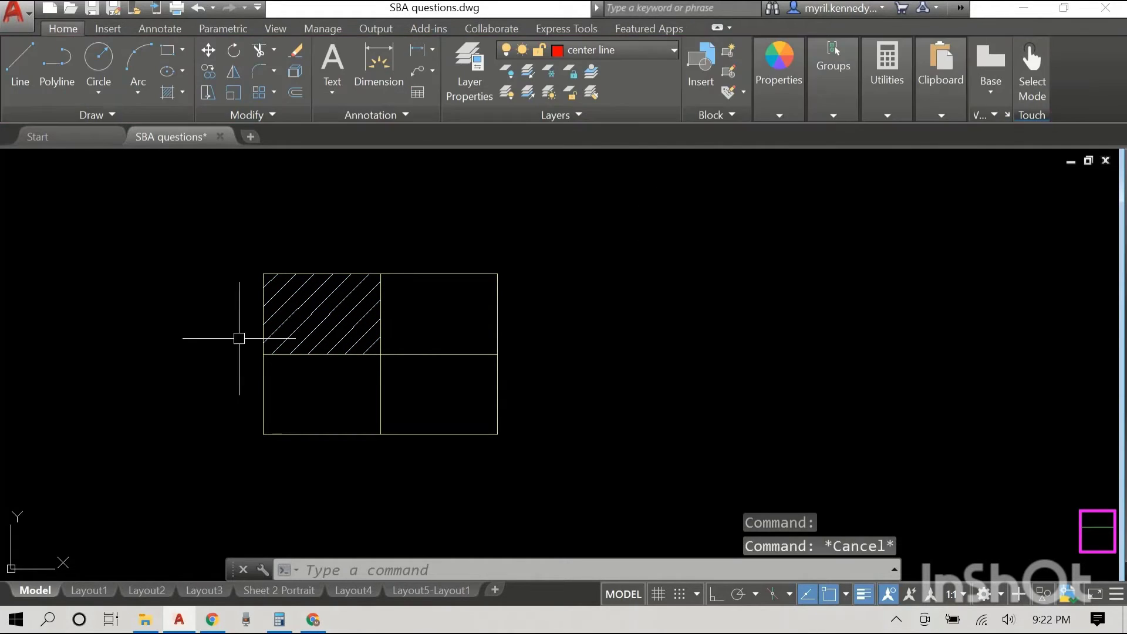
Step: Hatch the rectangle's upper-right quadrant with the ANSI32 pattern at a scale of 50
right_click(675, 217)
left_click(721, 229)
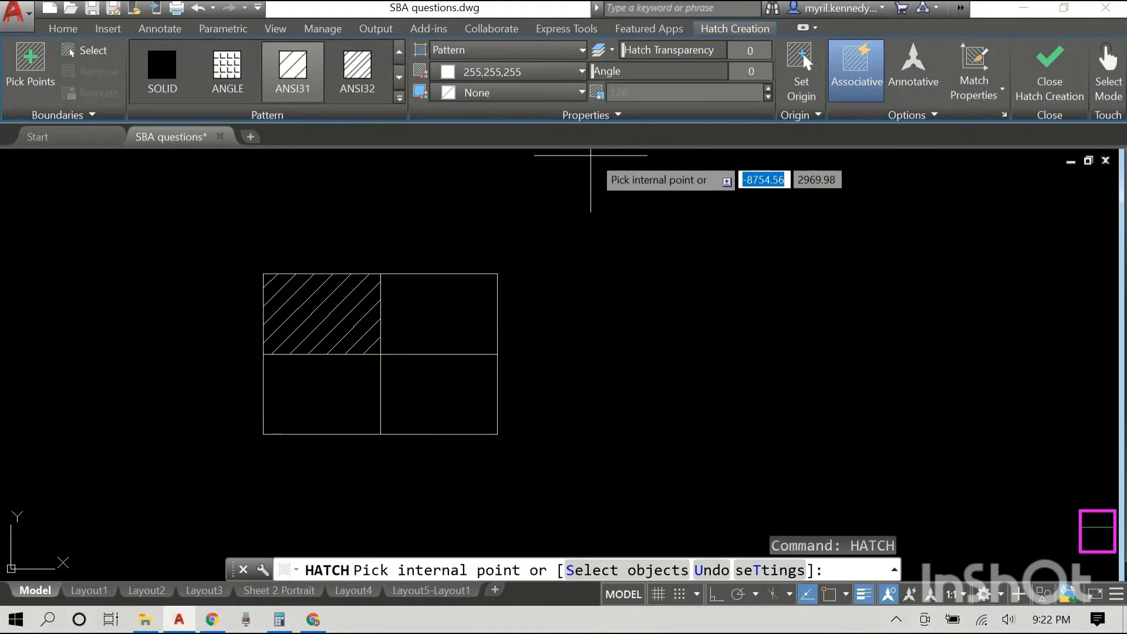
left_click(362, 82)
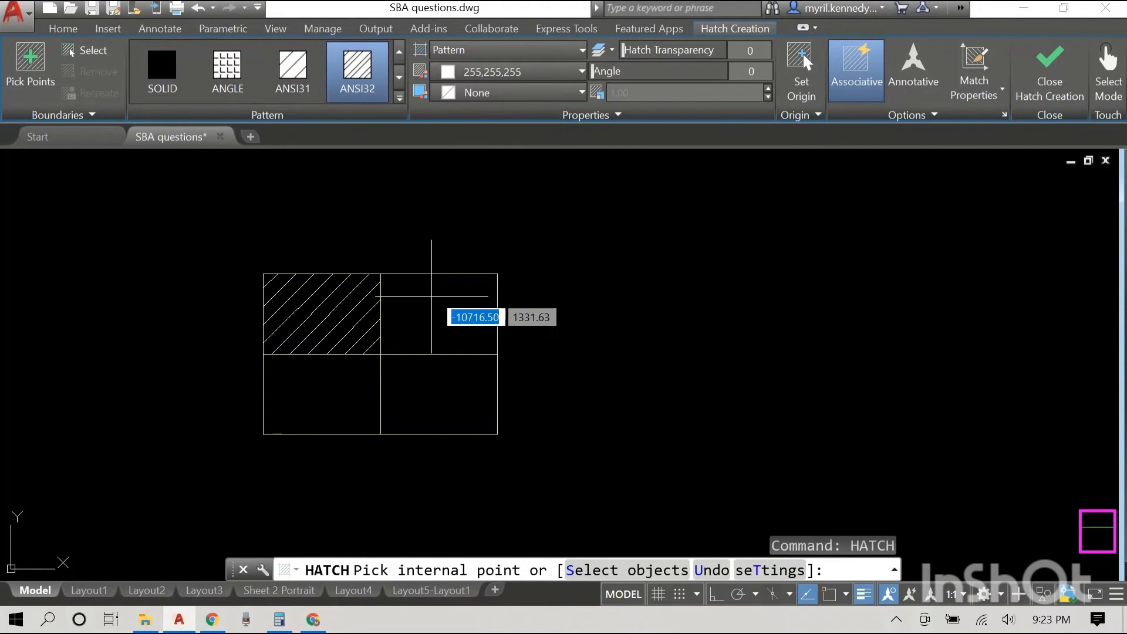
left_click(434, 305)
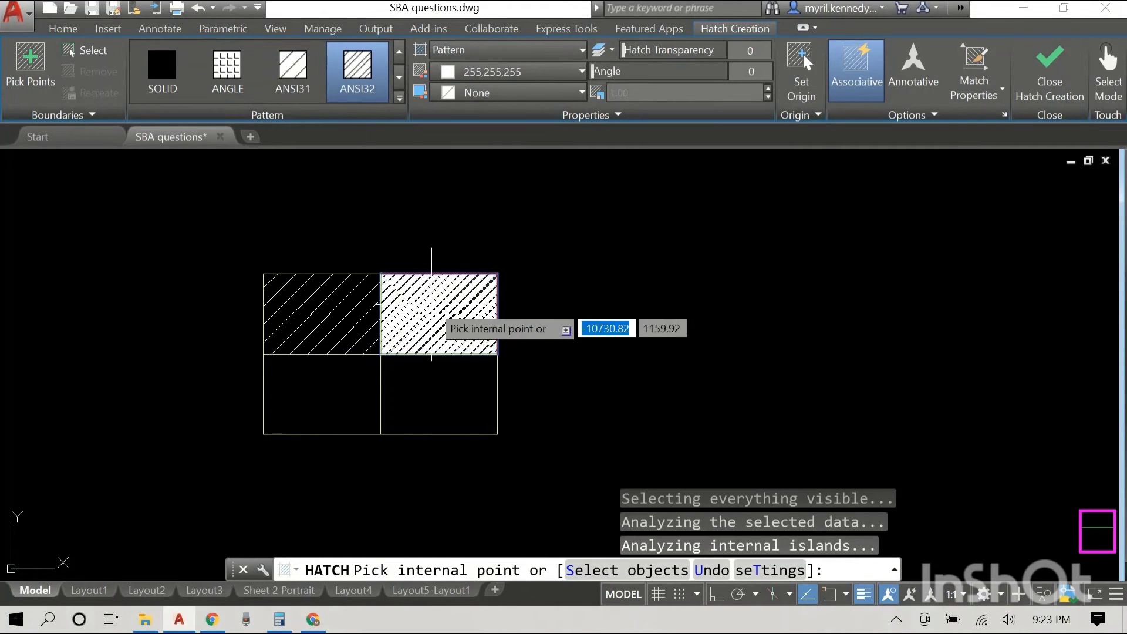
left_click(711, 92)
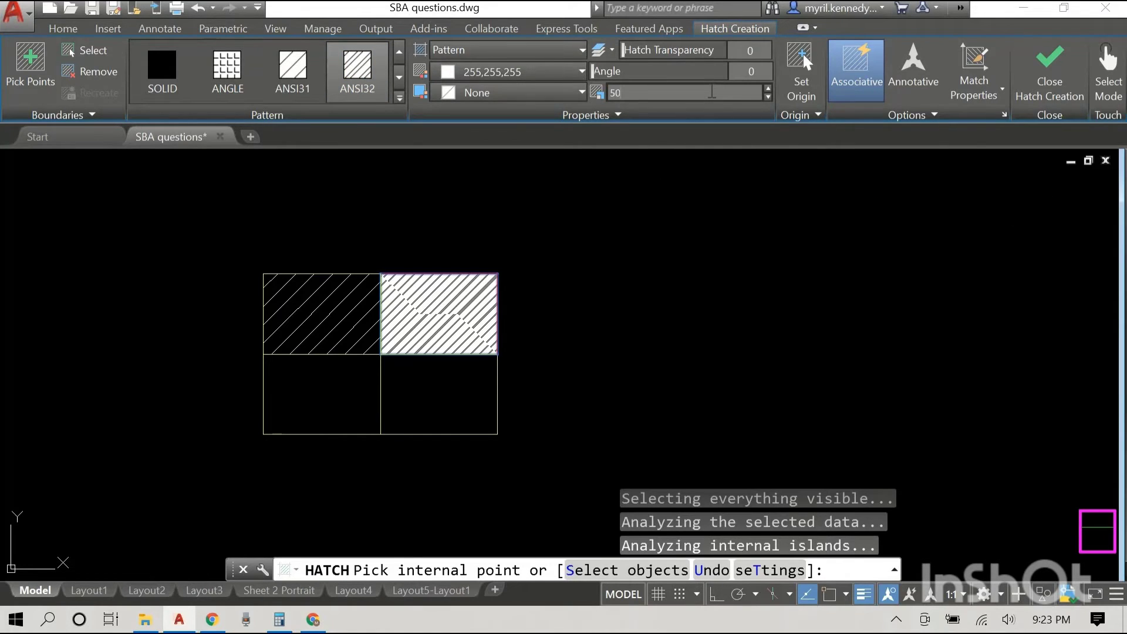
key("Return")
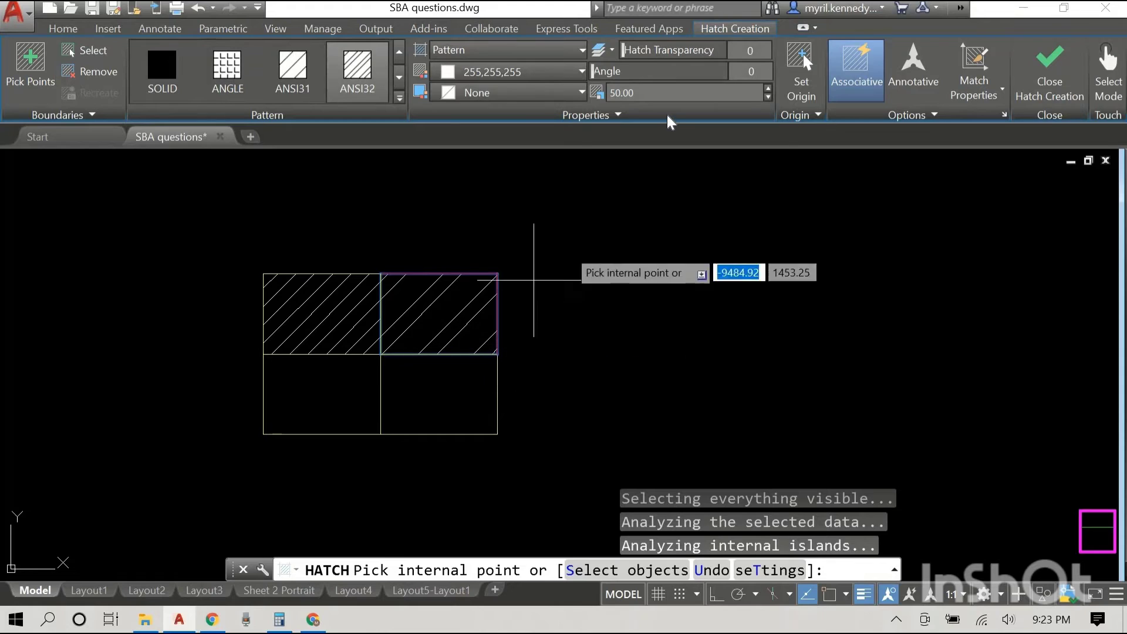
Step: Set the upper-right quadrant's ANSI32 hatch scale to 30 and extend the hatch into the lower-left quadrant
left_click(669, 93)
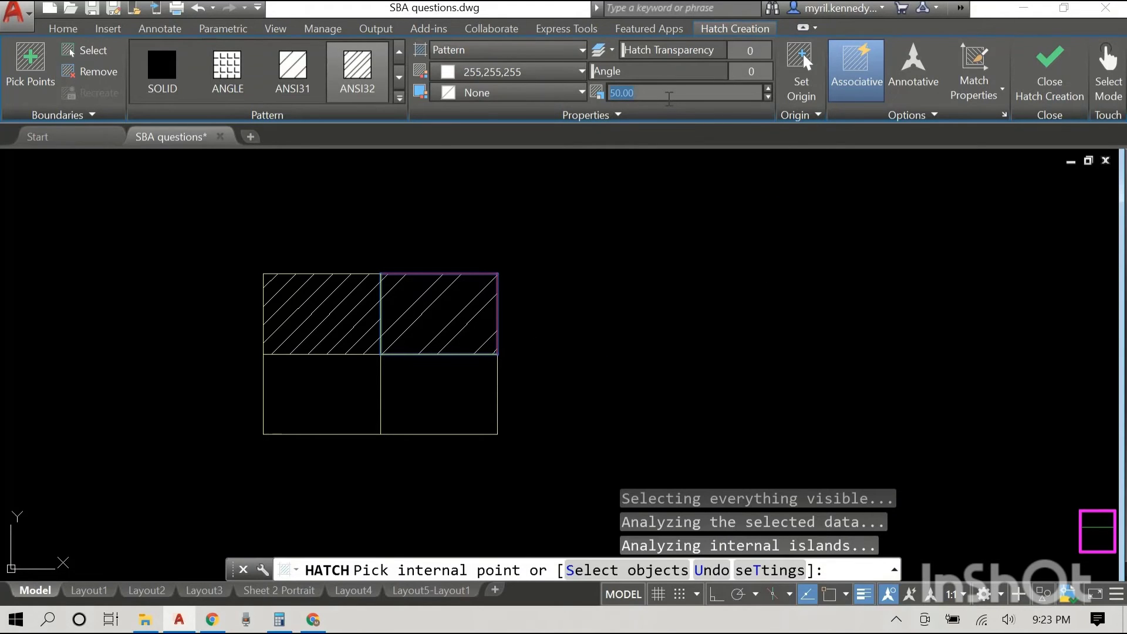
type("30")
key("Return")
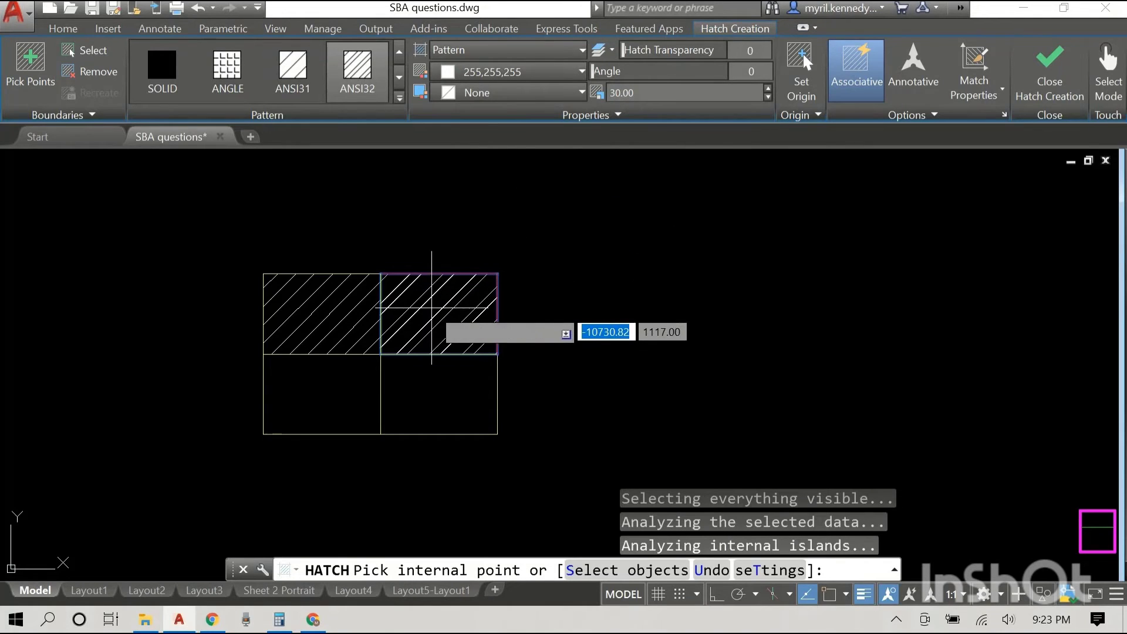
left_click(433, 306)
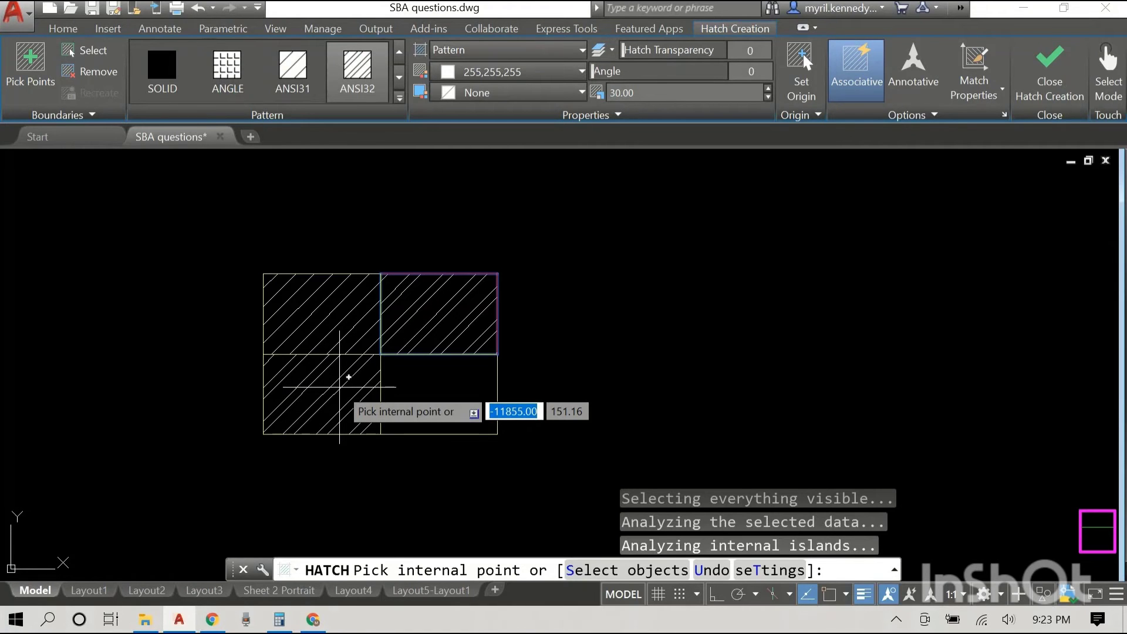
left_click(348, 377)
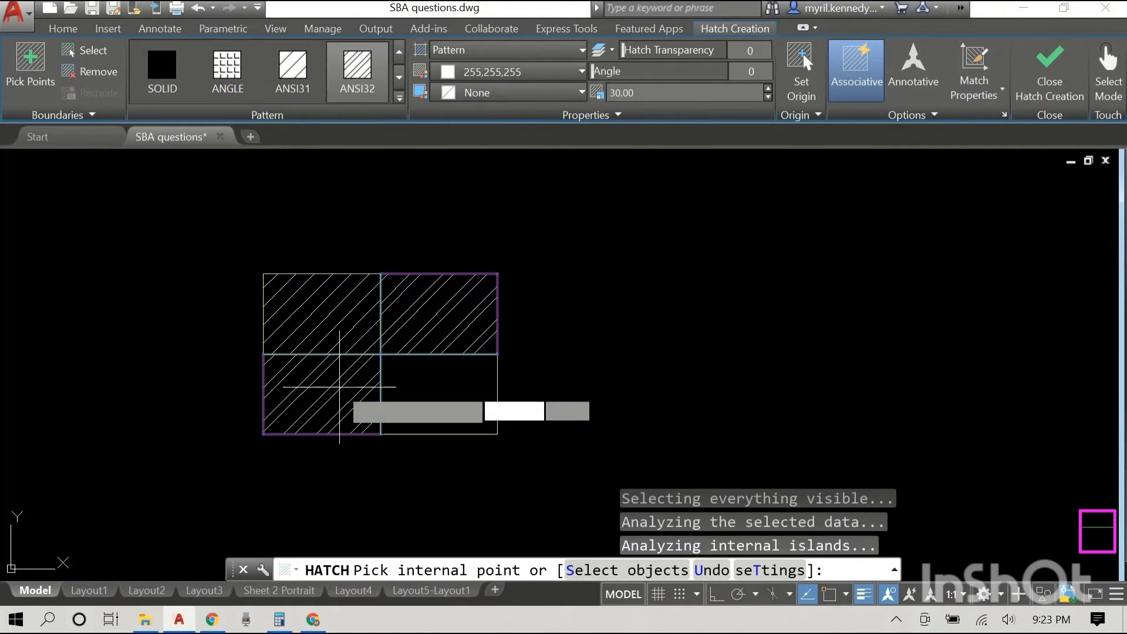
Step: Set the hatch angle to 45 for the upper-right and lower-left quadrants and finish the hatch
left_click(751, 72)
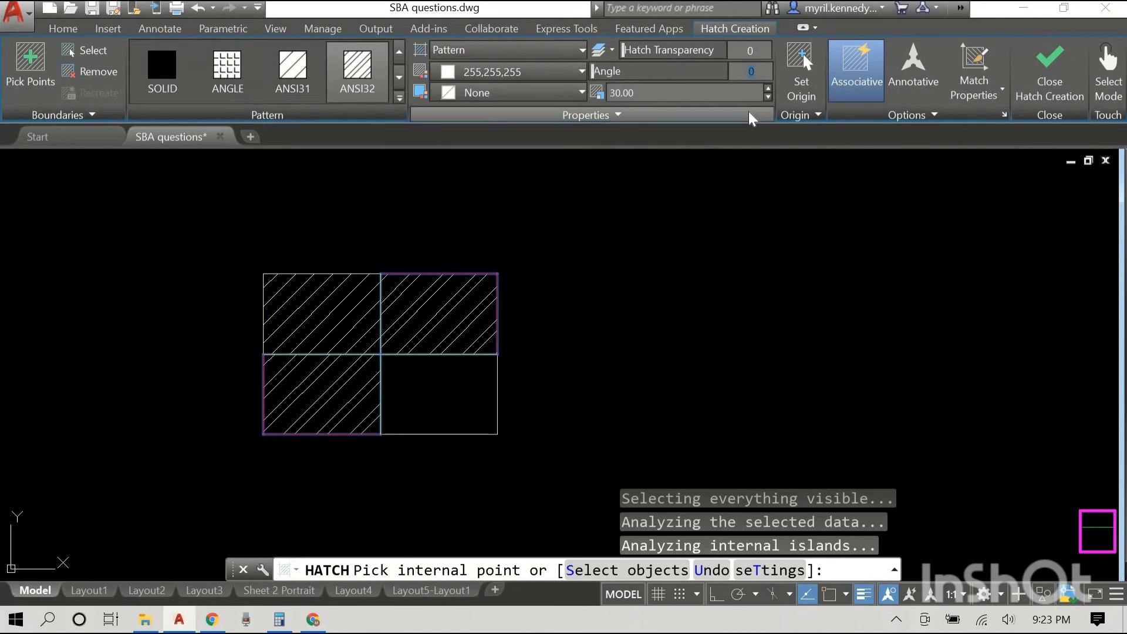
type("45")
key("Return")
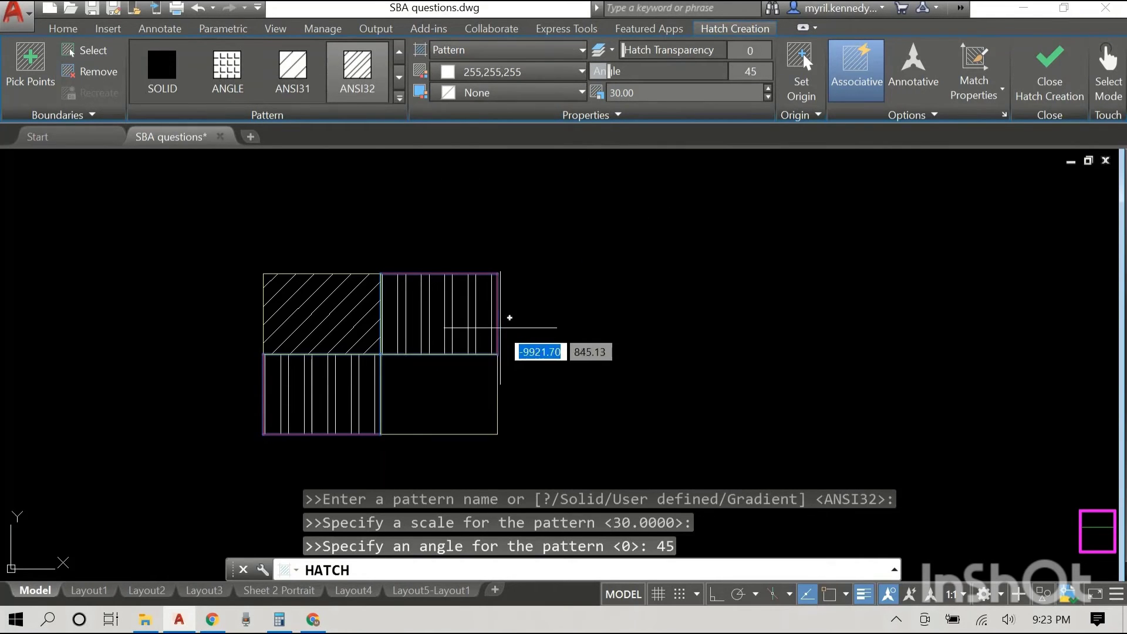
key("Escape")
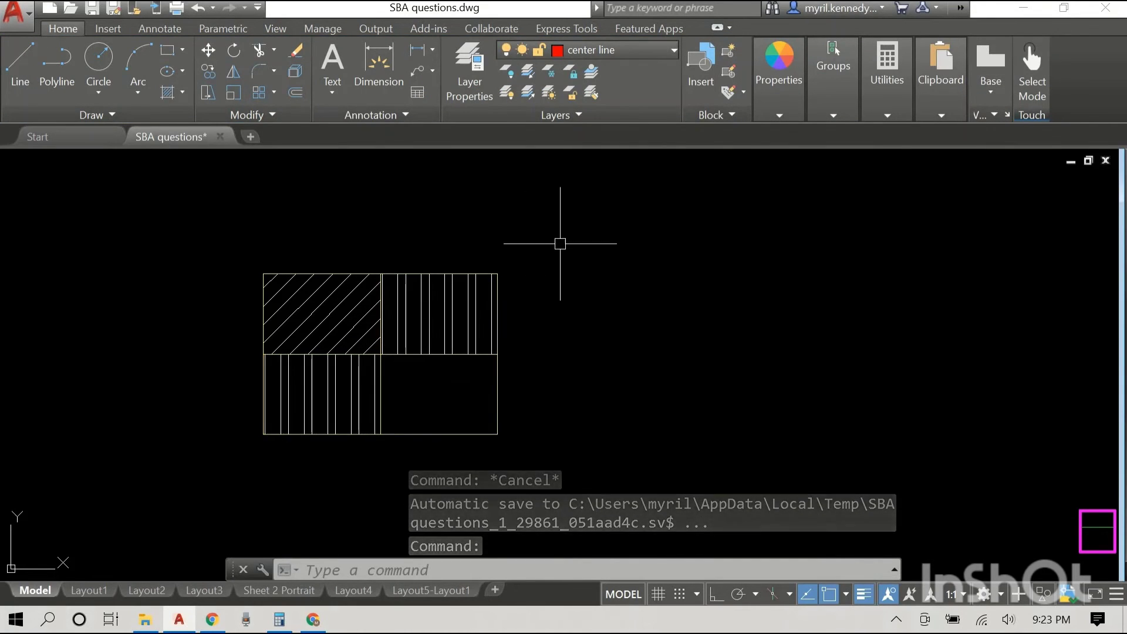
Step: Hatch the rectangle's lower-right quadrant with the ANSI32 pattern at a scale of 30 and an angle of 90
right_click(630, 236)
left_click(661, 244)
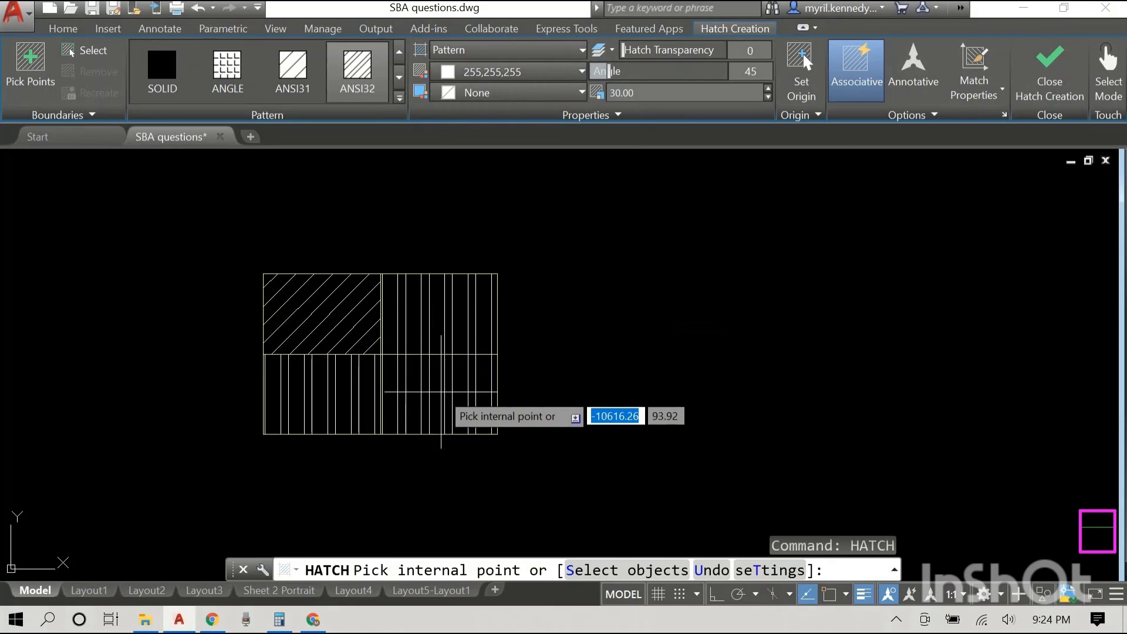
left_click(441, 391)
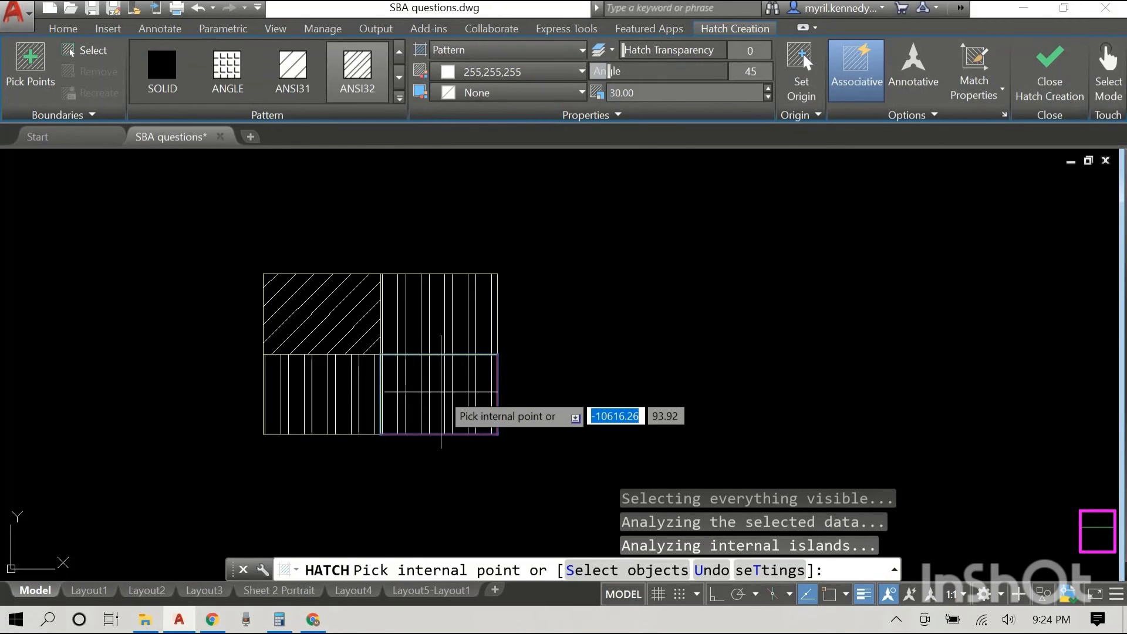
left_click(440, 391)
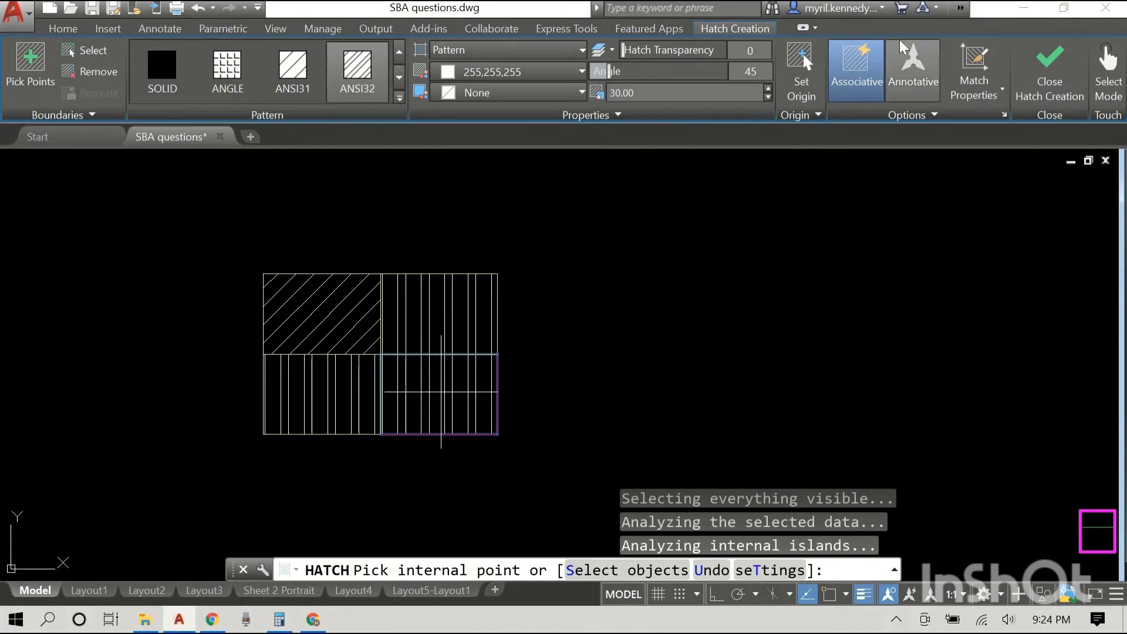
left_click(755, 73)
type("90")
key("Return")
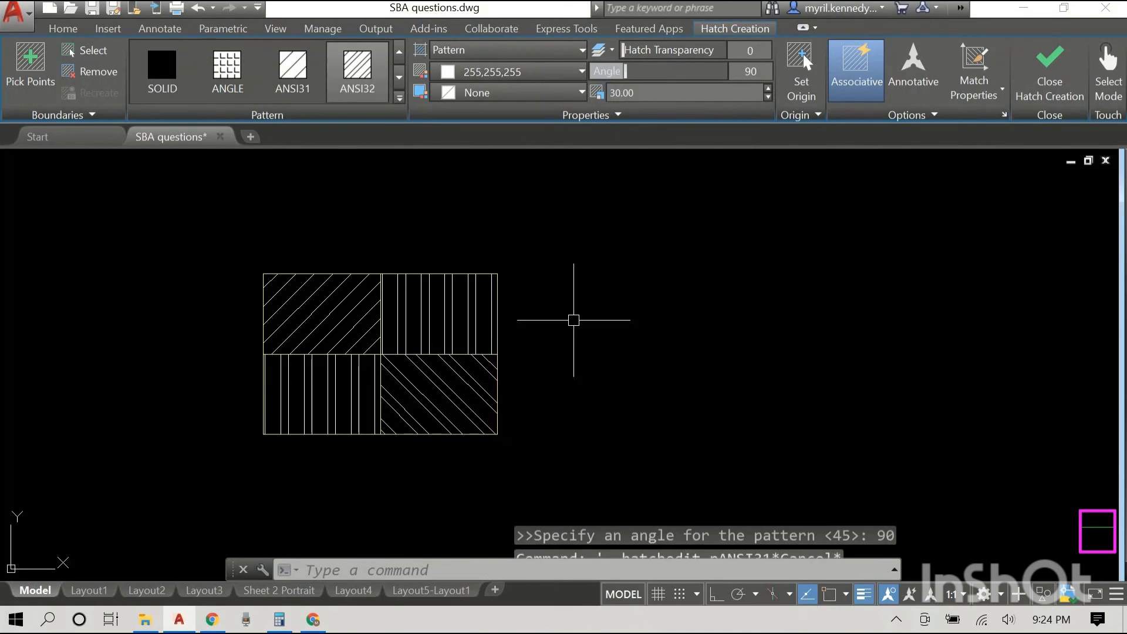
key("Escape")
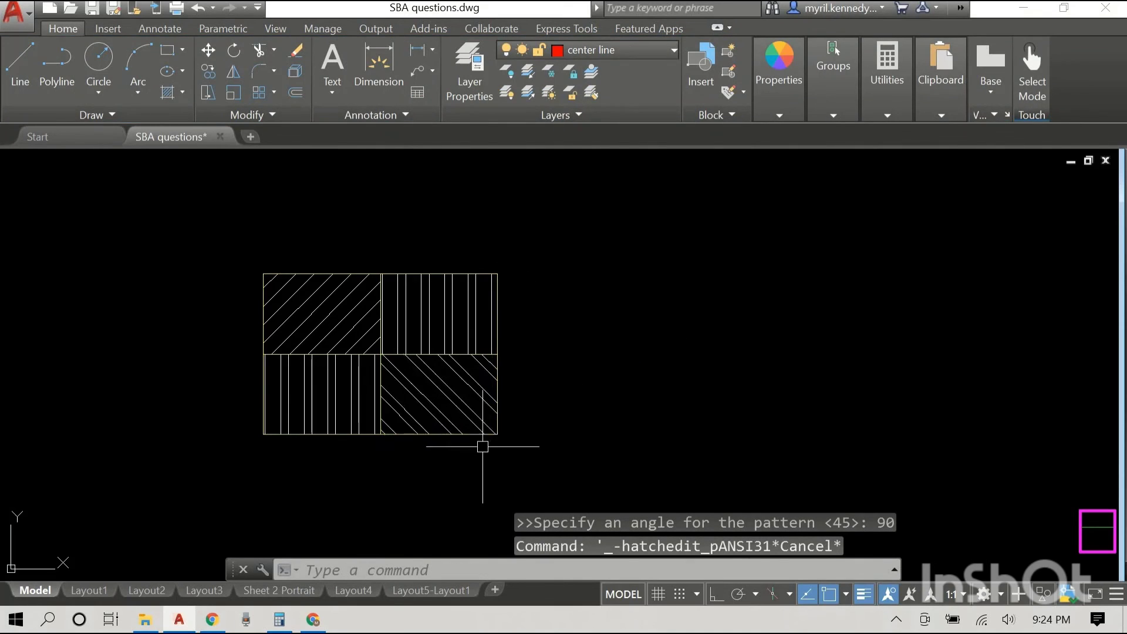